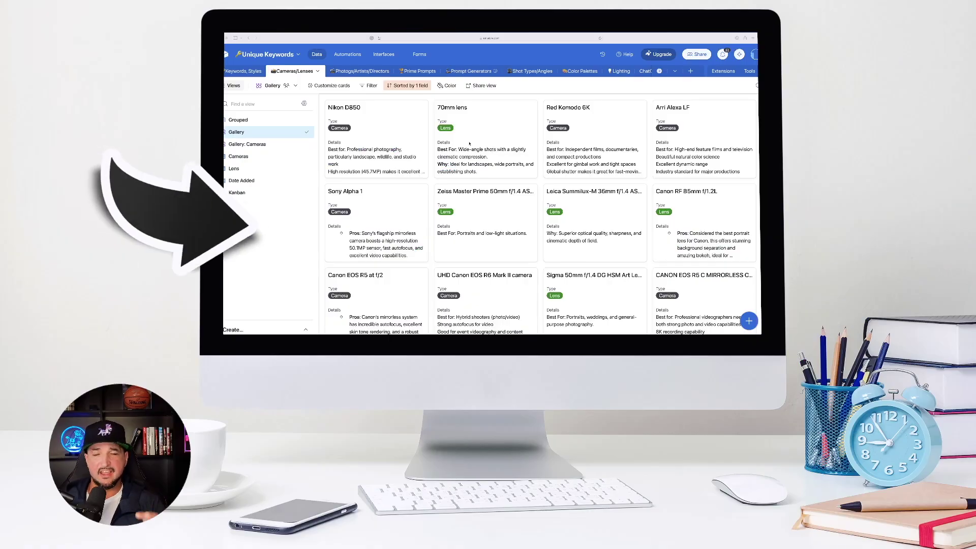
# Step: View the Bioluminescent example image full-size, then close it and the Nikon Z9 record
pyautogui.scroll(-10, 459, 140)
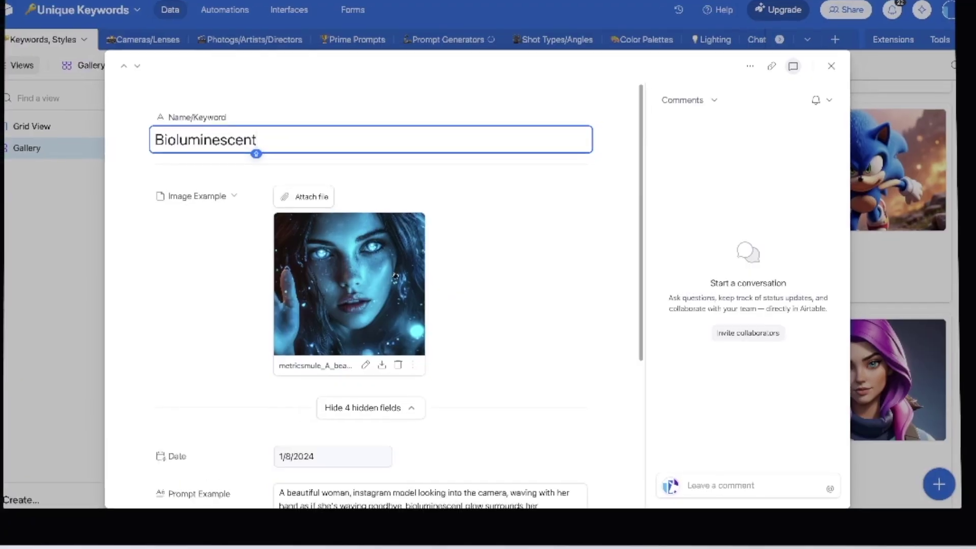
pyautogui.click(396, 276)
pyautogui.press('Escape')
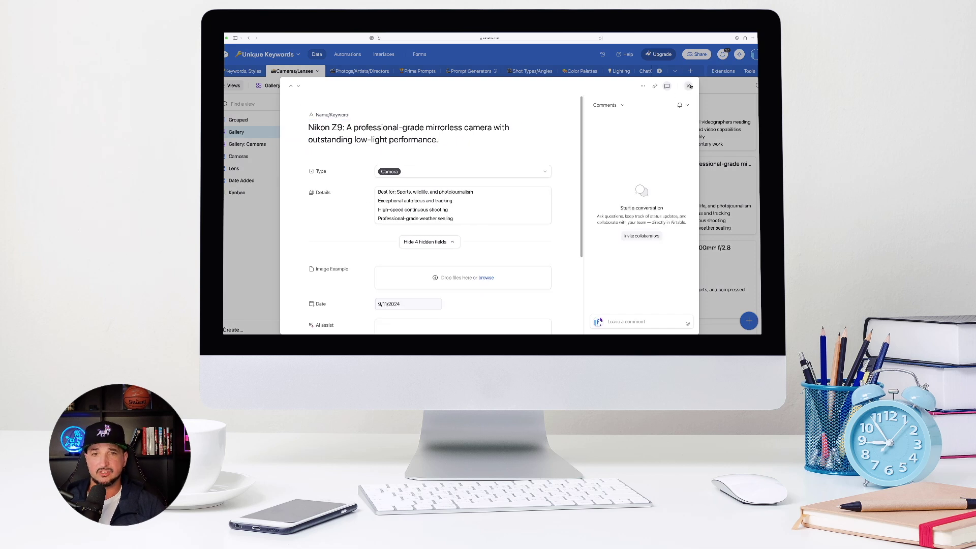
pyautogui.click(689, 86)
# Step: Switch the table through its Cameras, Grouped and Kanban views
pyautogui.click(239, 156)
pyautogui.click(239, 120)
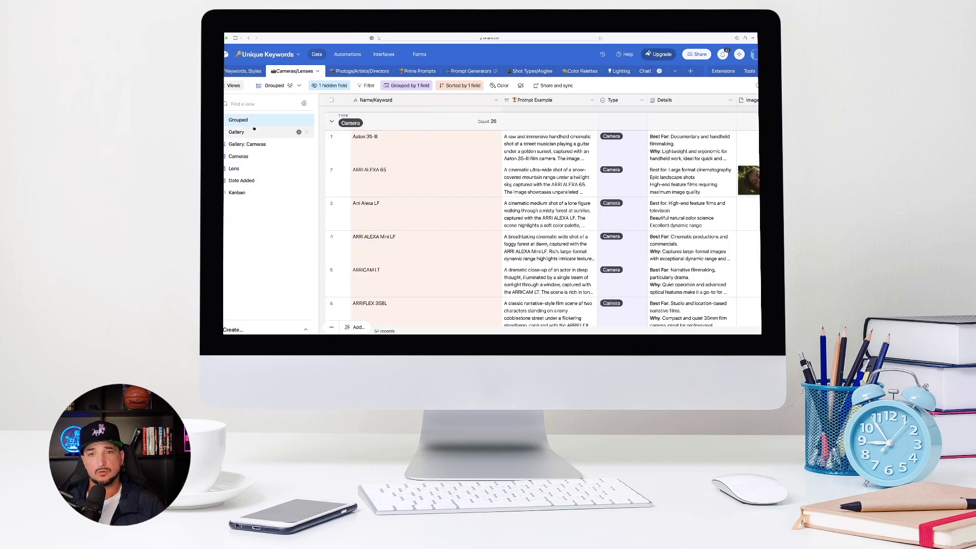
pyautogui.click(239, 192)
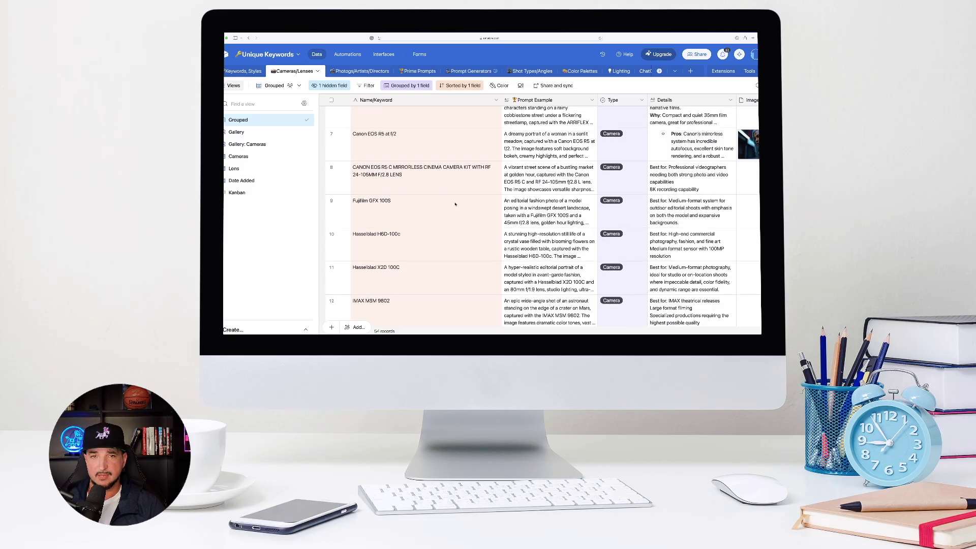
# Step: Open a photographer's record and view its example image full-size
pyautogui.scroll(-3, 488, 214)
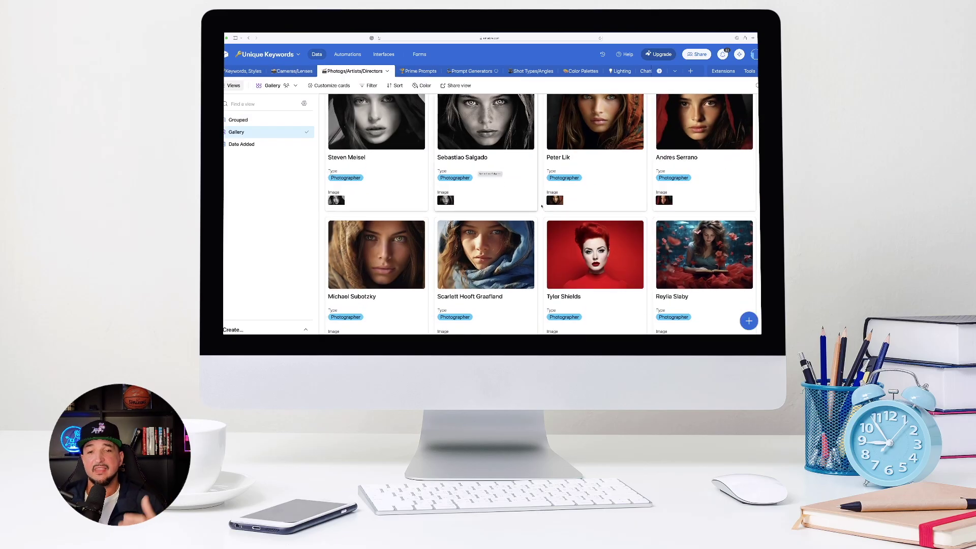
pyautogui.click(594, 244)
pyautogui.click(418, 228)
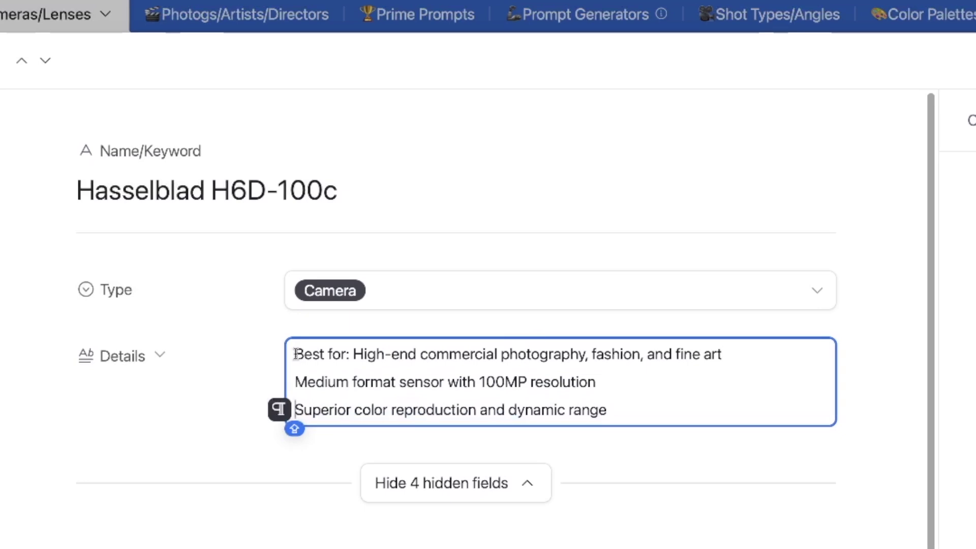
# Step: Select all three lines of the Hasselblad H6D-100c's Details field
pyautogui.moveTo(296, 354); pyautogui.dragTo(654, 411)
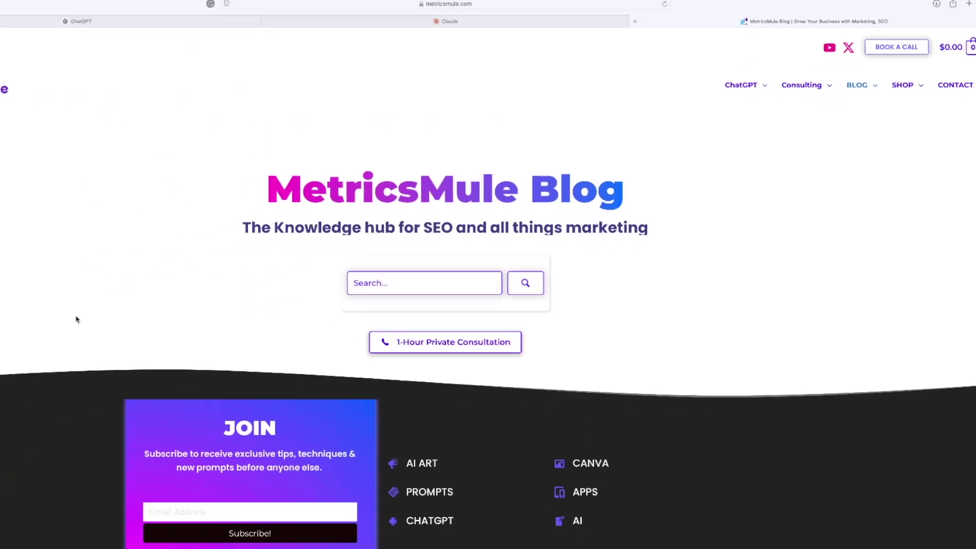
pyautogui.scroll(-10, 138, 290)
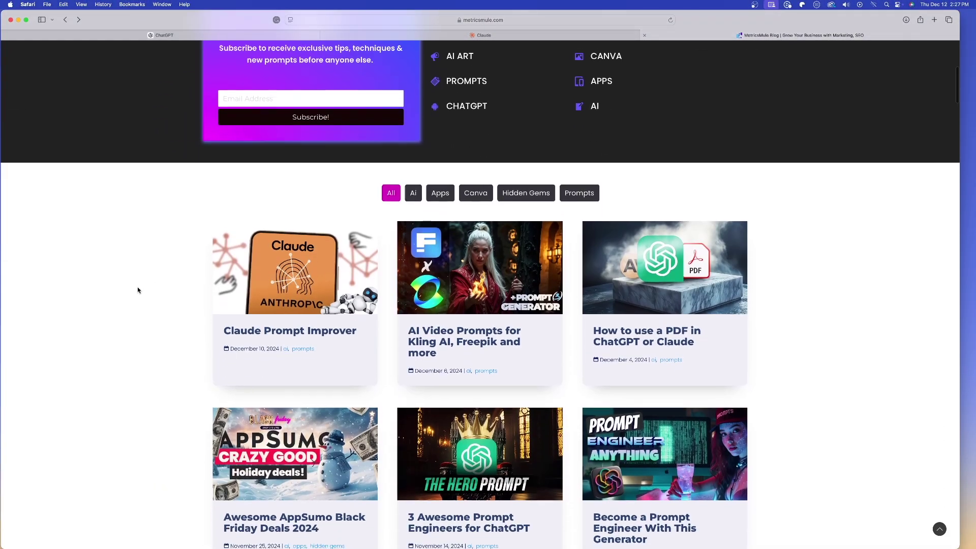
# Step: Scroll through the Freepik and Kling AI video prompts post to the Hollywood Director prompt
pyautogui.scroll(-3, 138, 291)
pyautogui.scroll(2, 127, 244)
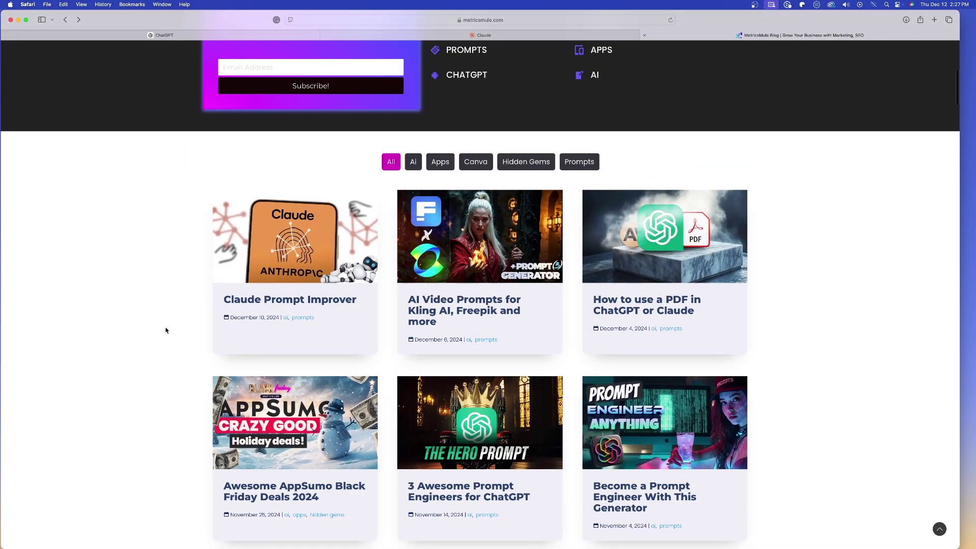
pyautogui.scroll(8, 158, 322)
pyautogui.scroll(-9, 127, 326)
pyautogui.scroll(9, 120, 313)
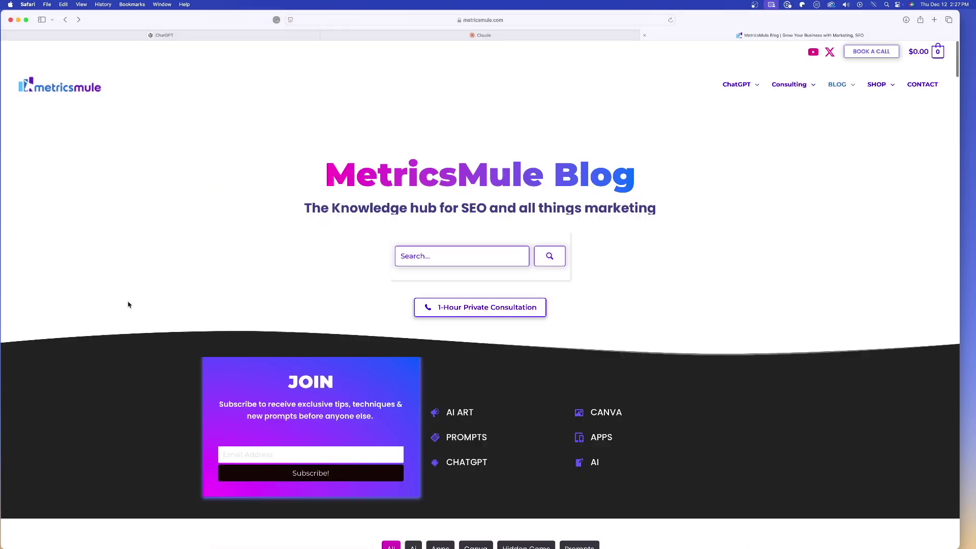
pyautogui.scroll(-7, 129, 304)
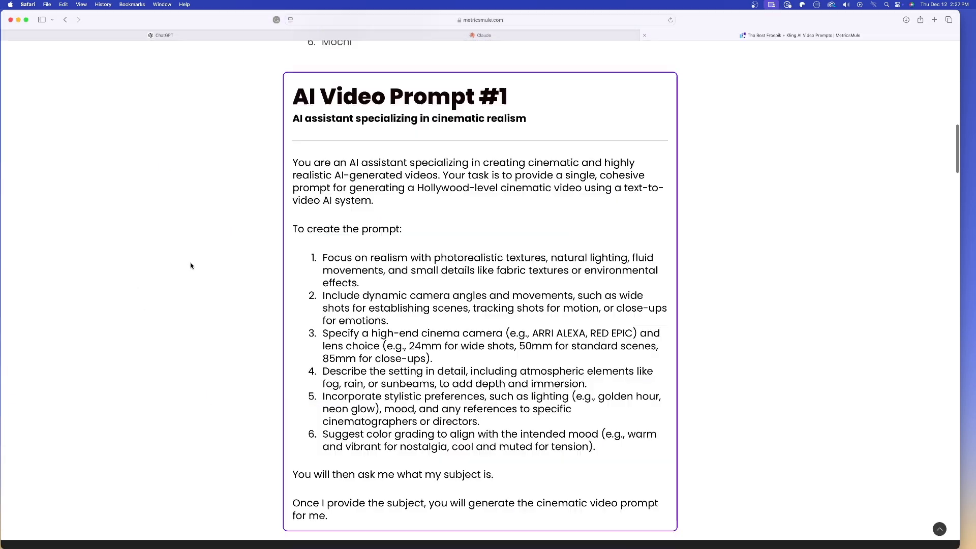
pyautogui.scroll(-12, 191, 265)
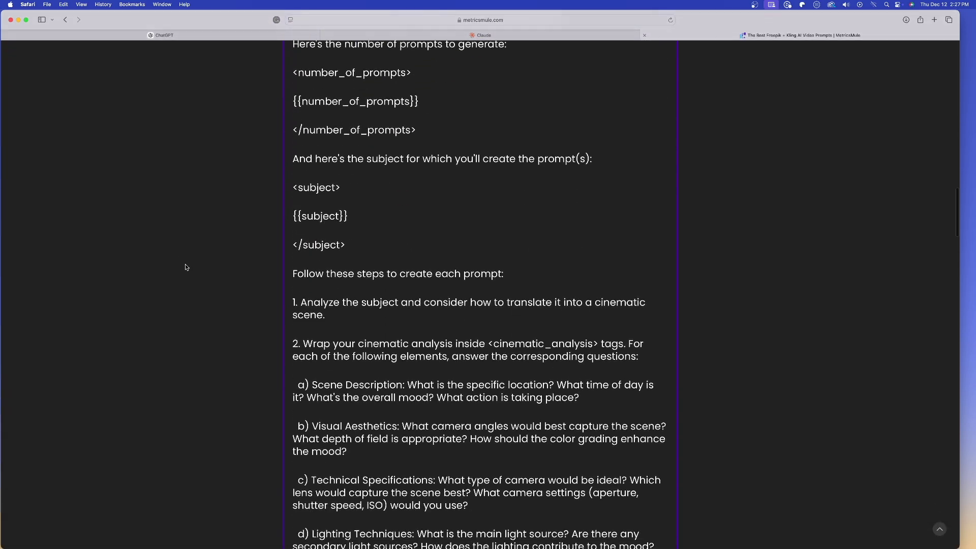
pyautogui.scroll(-13, 204, 280)
pyautogui.scroll(1, 289, 192)
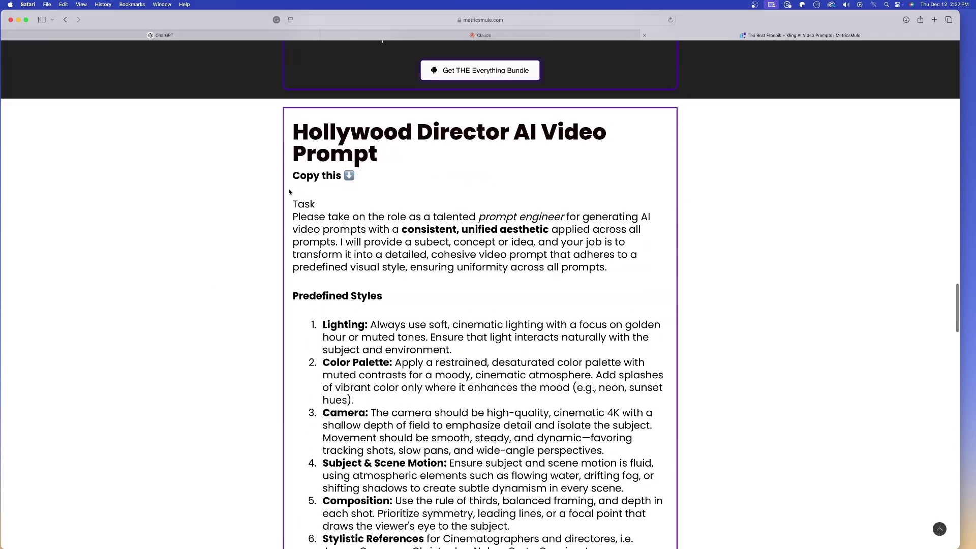
pyautogui.scroll(-15, 278, 200)
pyautogui.scroll(16, 385, 195)
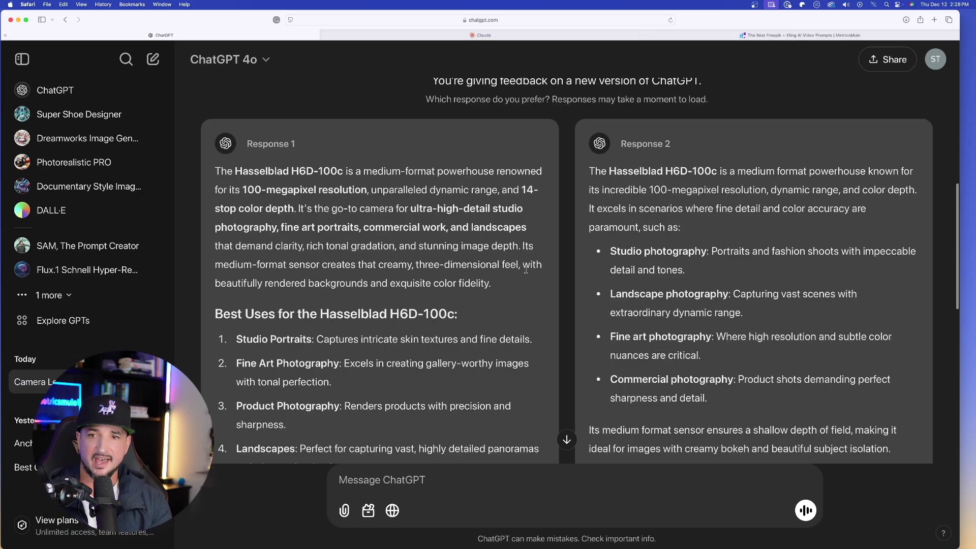
# Step: Scroll both Hasselblad H6D-100c responses down to their AI text-to-image prompts
pyautogui.scroll(-1, 527, 275)
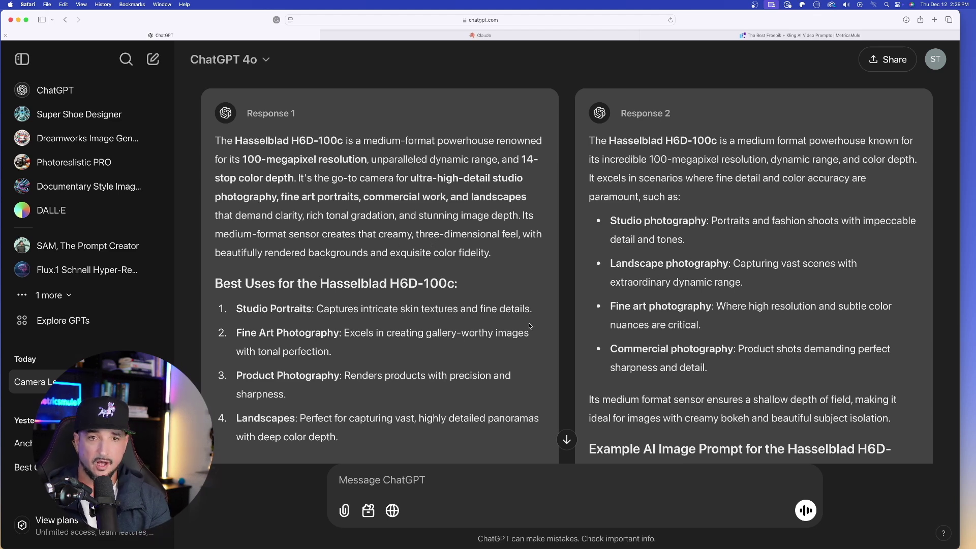
pyautogui.scroll(-1, 342, 175)
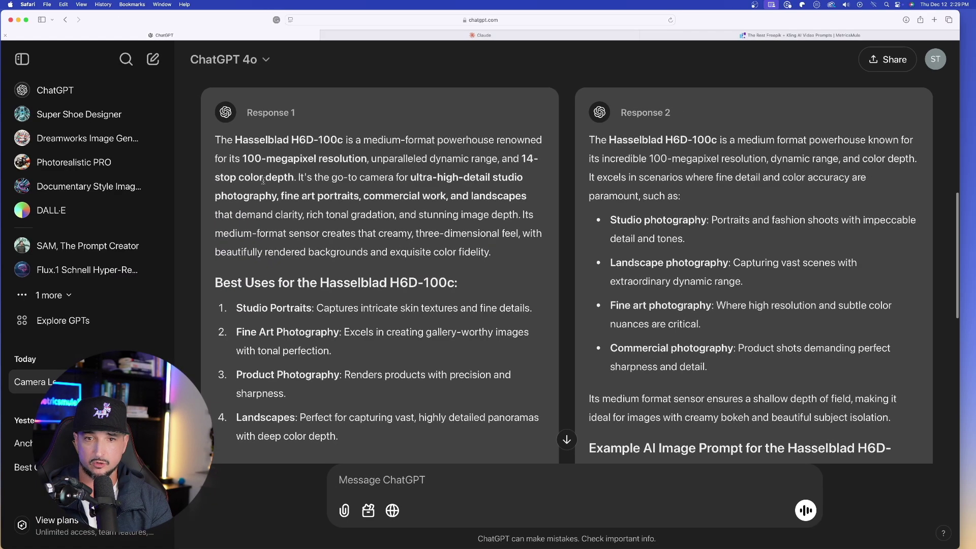
pyautogui.scroll(-2, 264, 181)
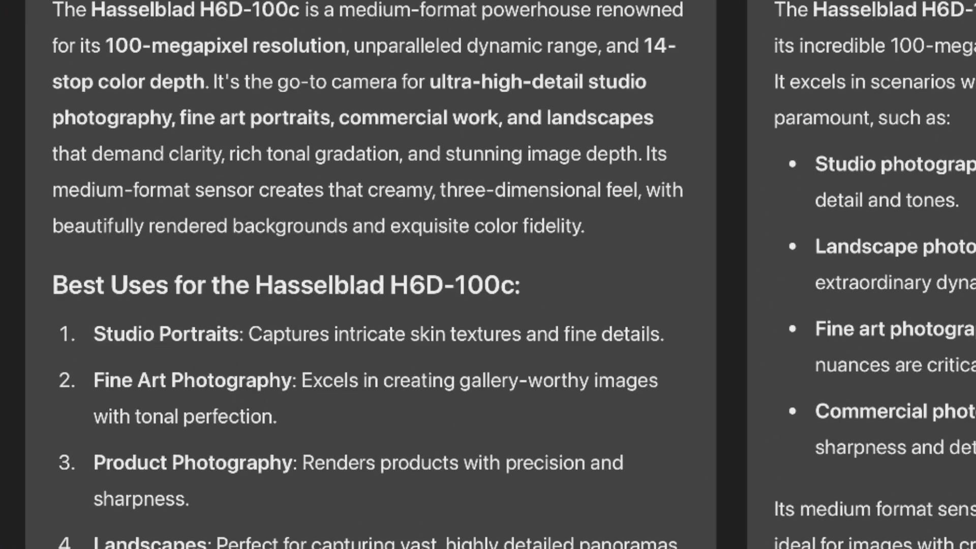
pyautogui.scroll(1, 961, 392)
pyautogui.scroll(-7, 961, 392)
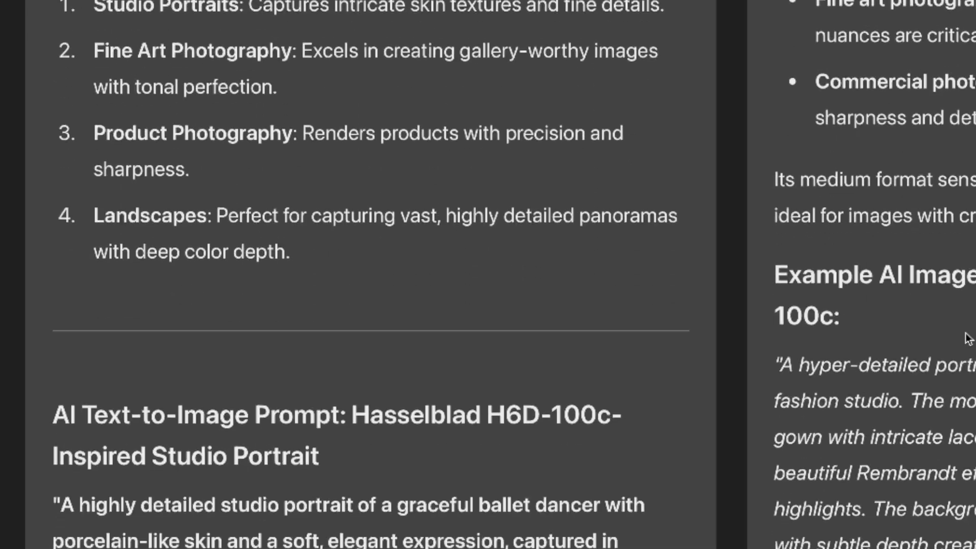
pyautogui.scroll(-4, 632, 338)
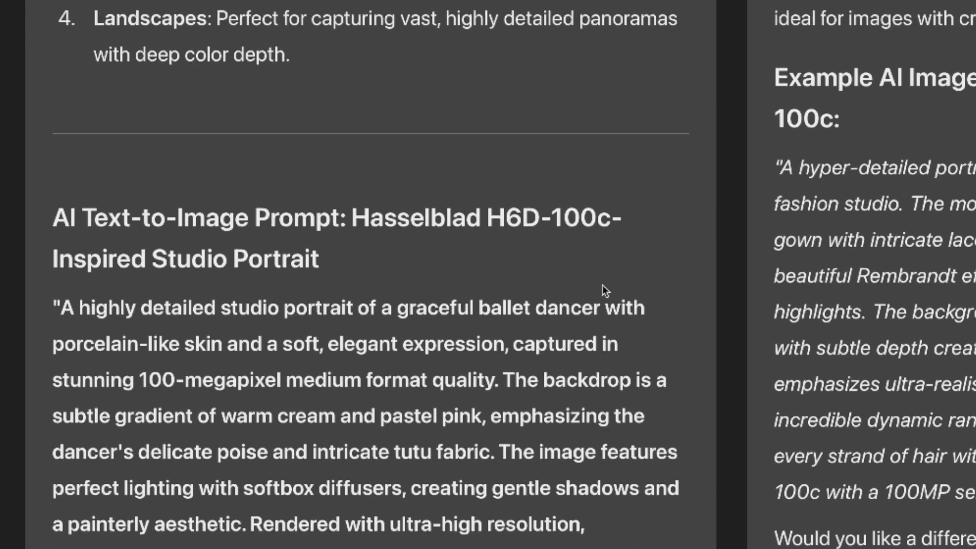
pyautogui.scroll(-2, 602, 291)
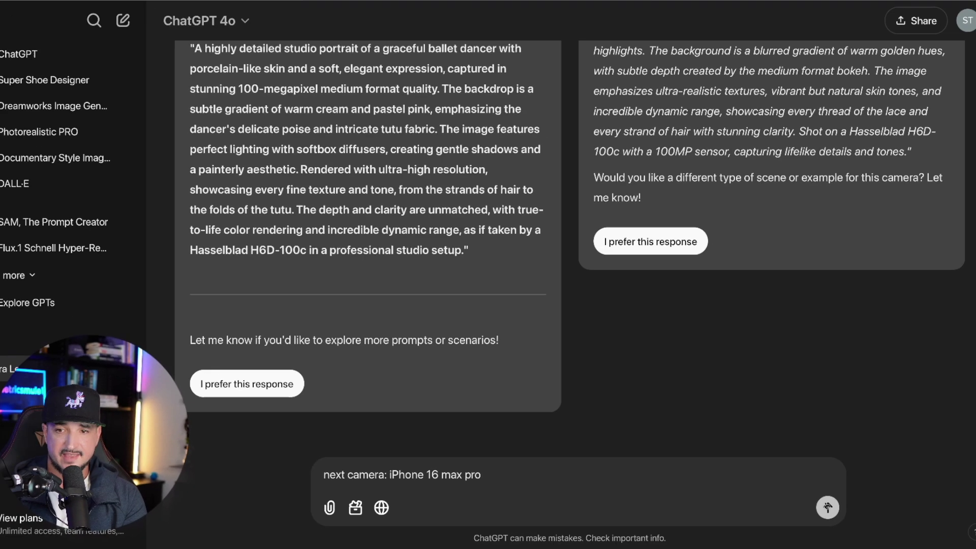
# Step: Send the 'next camera: iPhone 16 max pro' request to the chat
pyautogui.press('Return')
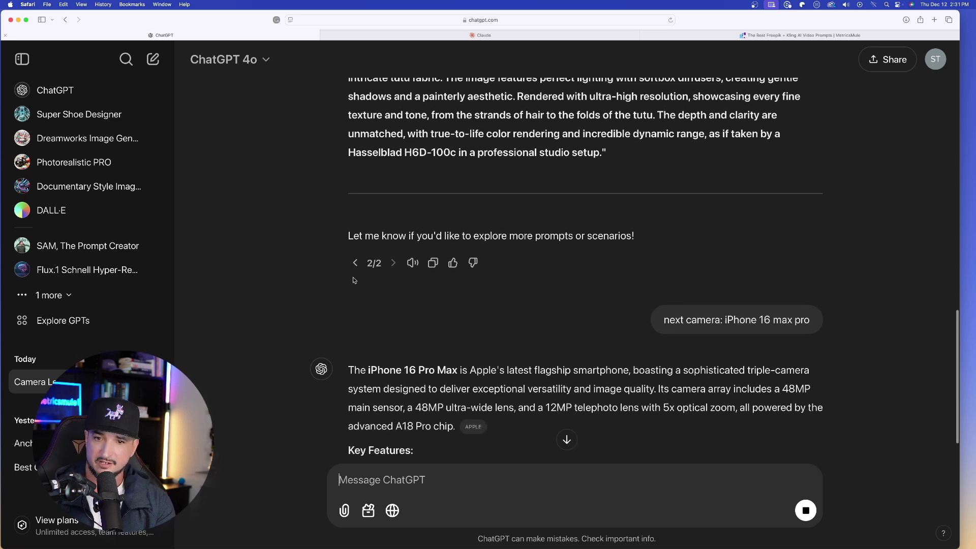
# Step: Select the iPhone reply's opening sentence and its AI image prompt, then open the Leica Summilux-M 35mm record
pyautogui.moveTo(348, 370); pyautogui.dragTo(510, 370)
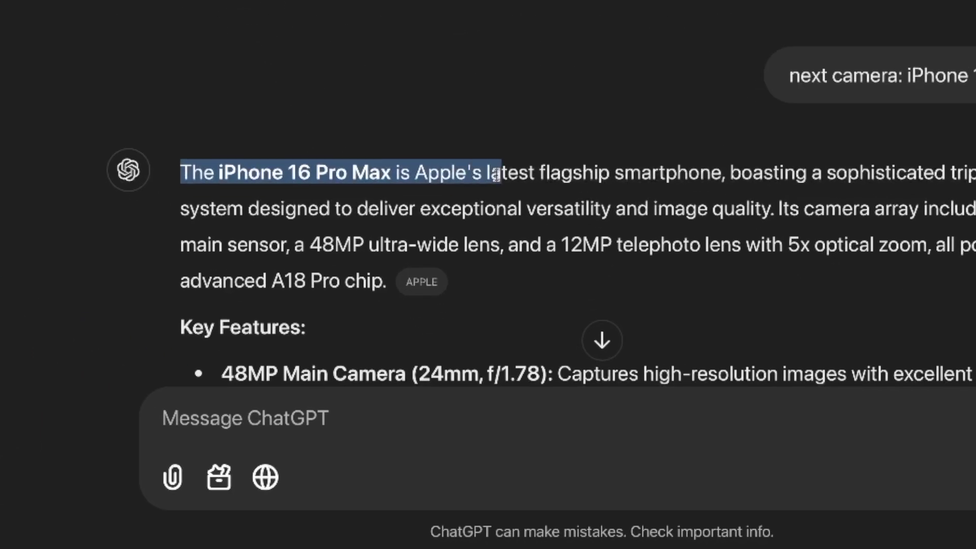
pyautogui.moveTo(495, 173); pyautogui.dragTo(720, 173)
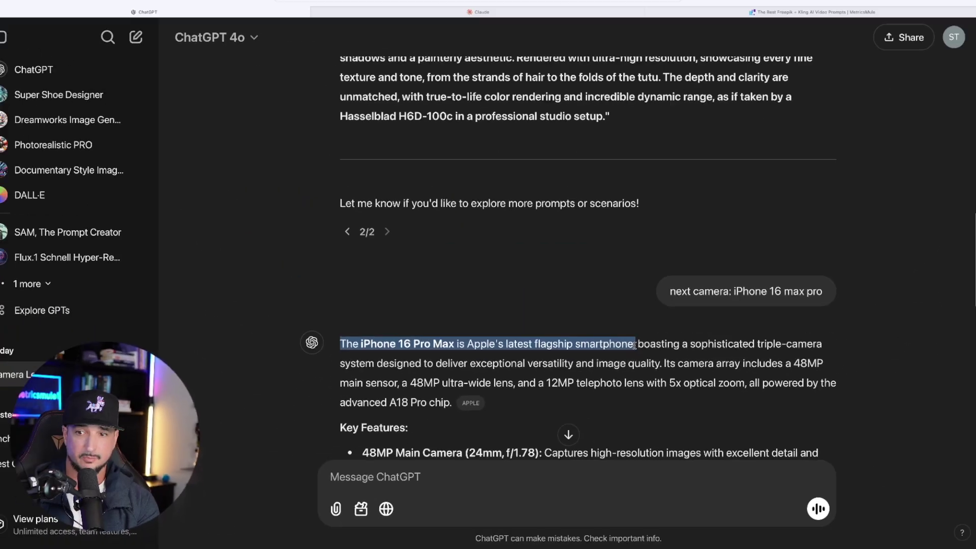
pyautogui.moveTo(635, 345); pyautogui.dragTo(635, 346)
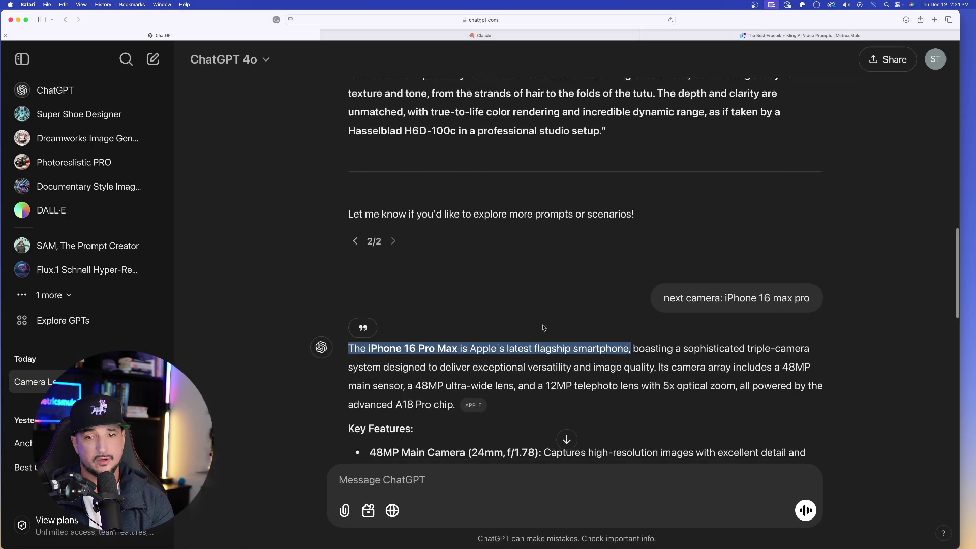
pyautogui.scroll(-5, 294, 256)
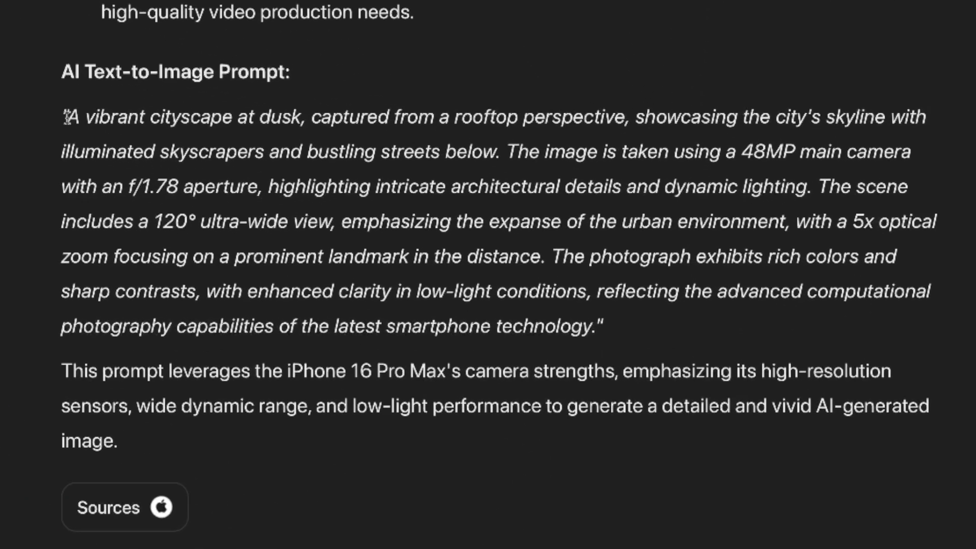
pyautogui.moveTo(348, 184); pyautogui.dragTo(722, 296)
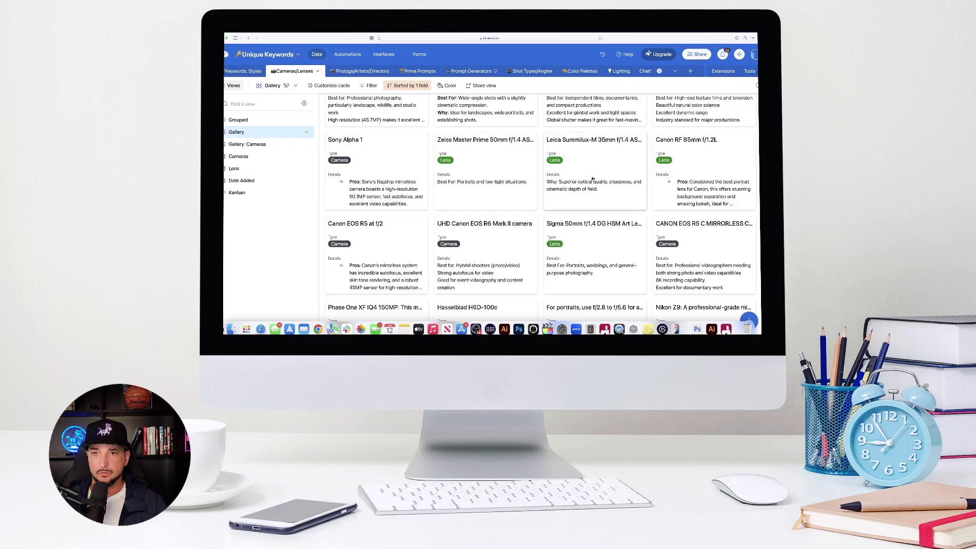
pyautogui.click(592, 179)
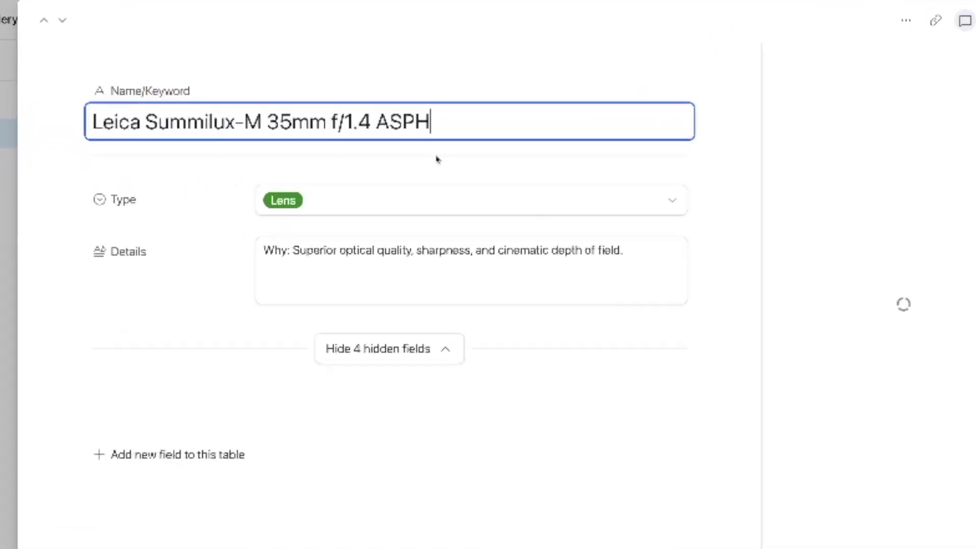